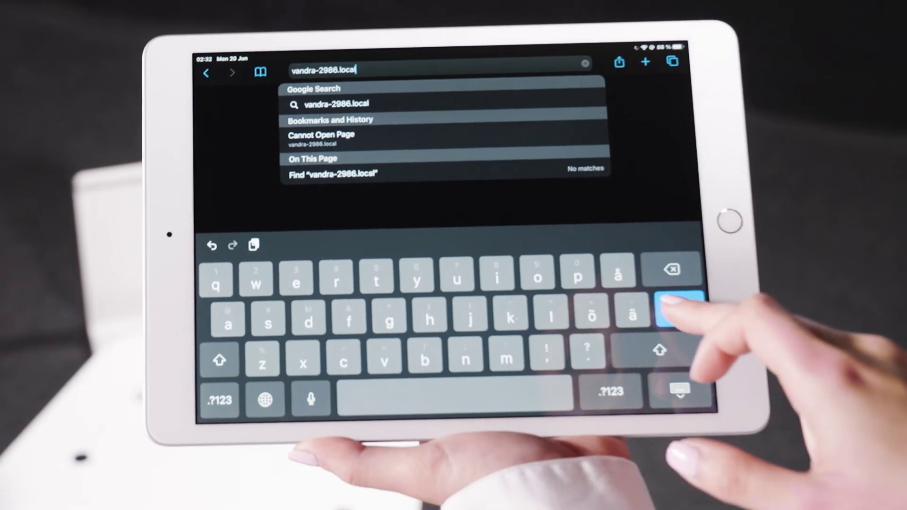
- Load vandra-2986.local to show the scanner's sign-up page with name and e-mail fields
key(Return)
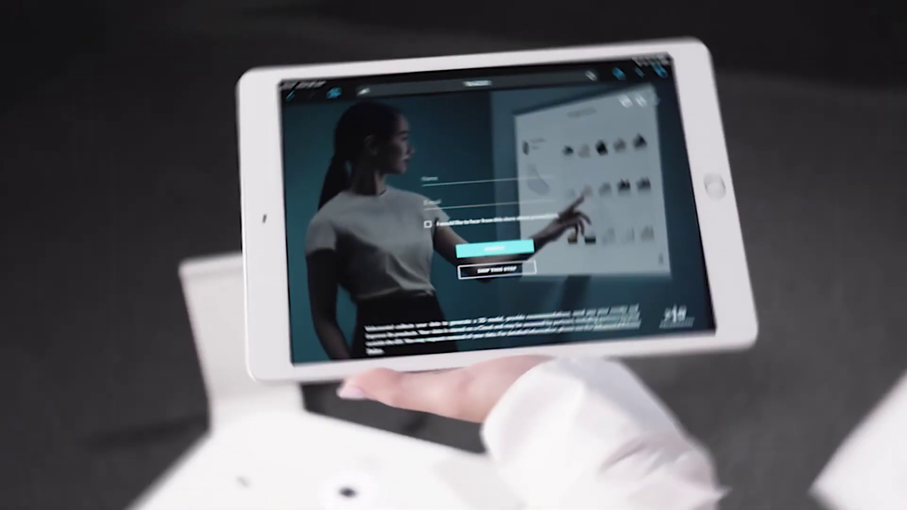